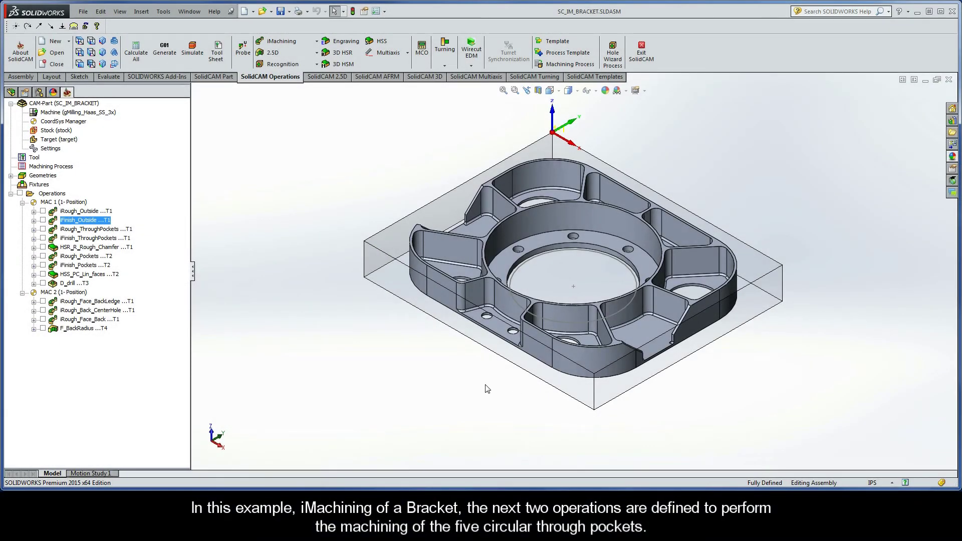
Open the iRough_ThroughPockets operation from the CAM tree.
{"action": "left_click", "coordinate": [96, 231]}
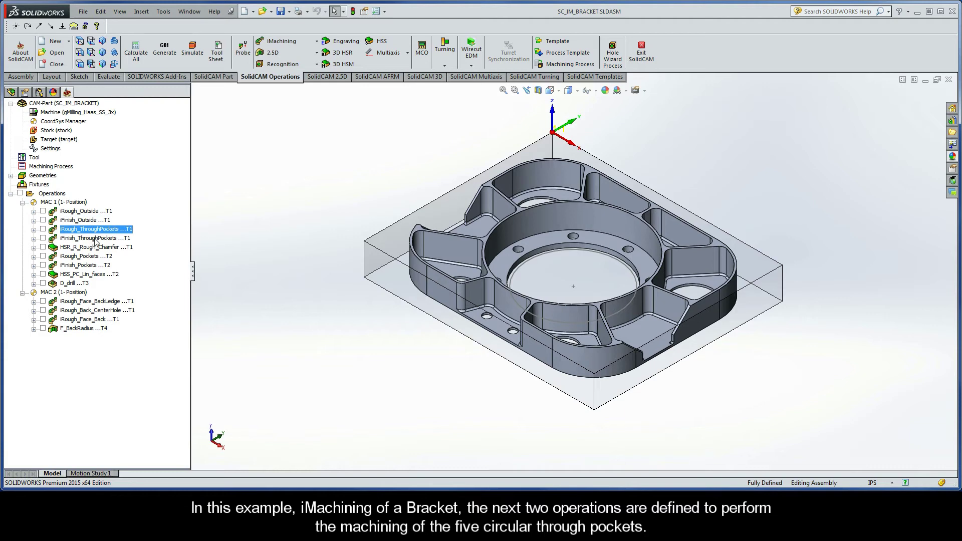
{"action": "left_click", "coordinate": [94, 239], "text": "ctrl"}
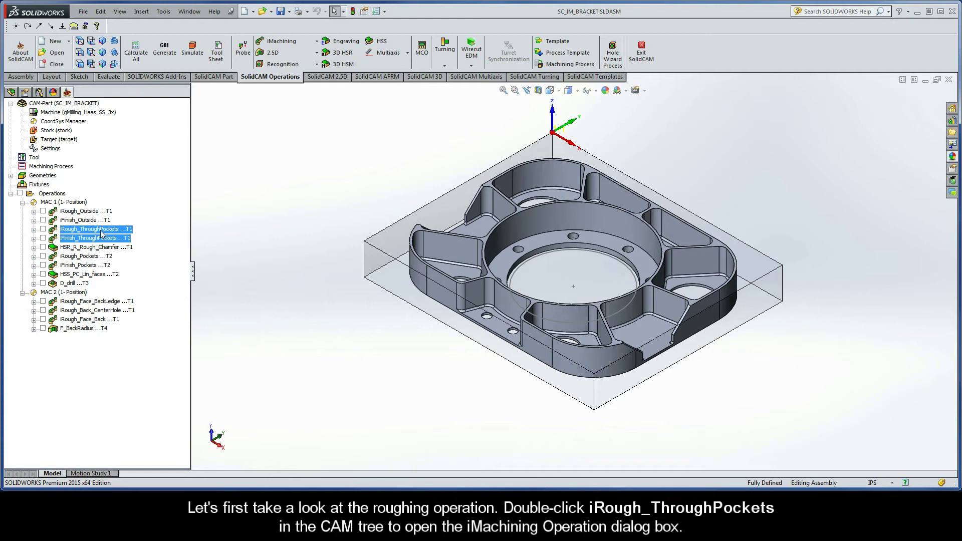
{"action": "left_click", "coordinate": [101, 230]}
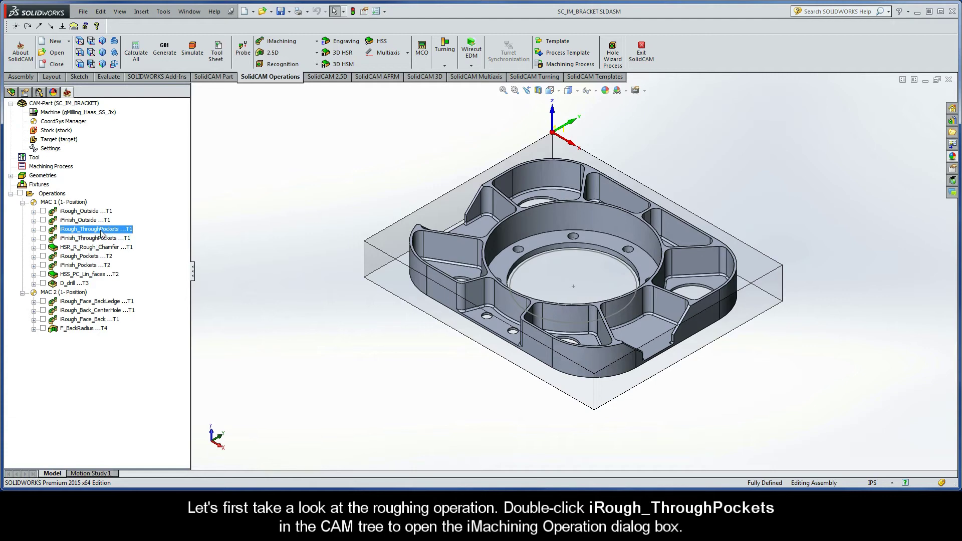
{"action": "double_click", "coordinate": [100, 230]}
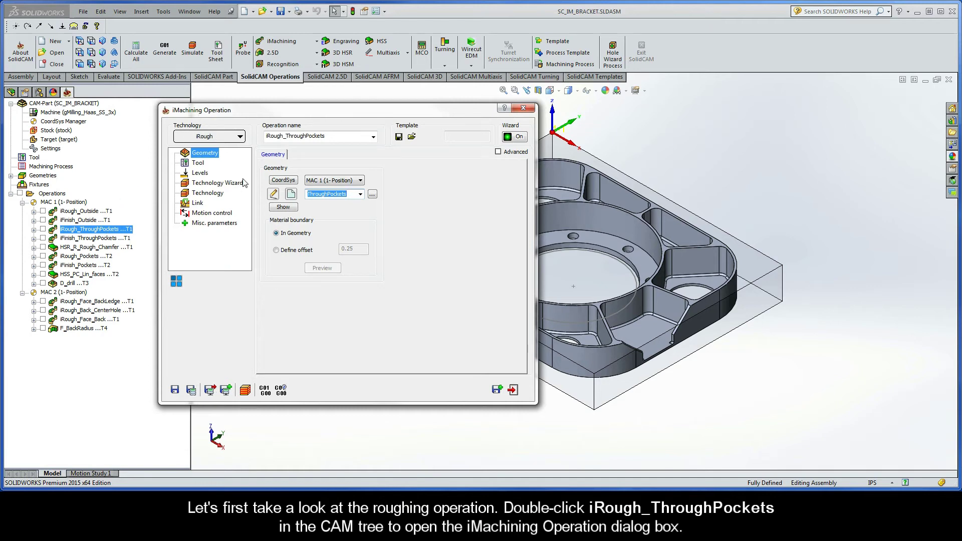
Confirm the ThroughPockets geometry covers all five pocket chains and view the 0.5 inch end mill.
{"action": "left_click", "coordinate": [284, 207]}
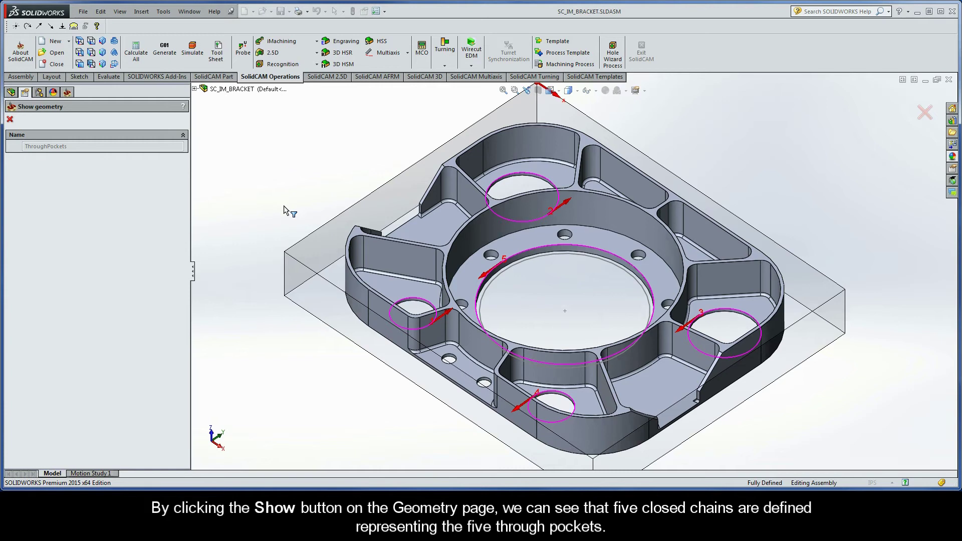
{"action": "left_click", "coordinate": [11, 119]}
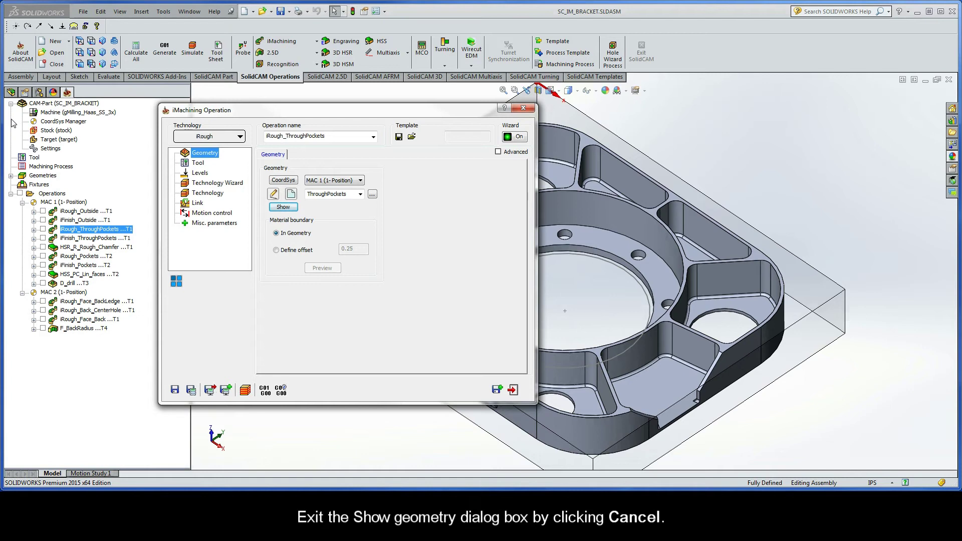
{"action": "left_click", "coordinate": [198, 163]}
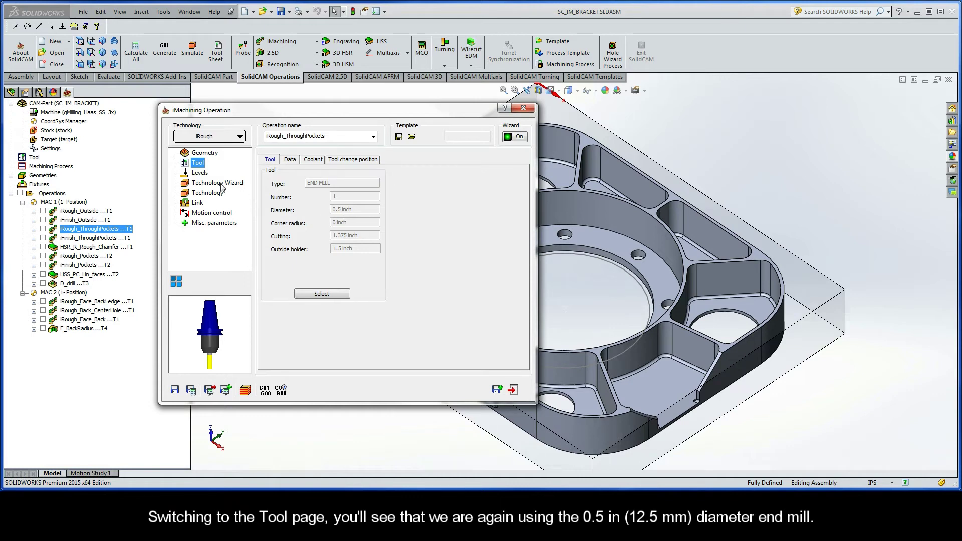
Check the -0.025 depth delta, cutting conditions, 0.01 wall offset and 3.6° helical-entry link settings.
{"action": "left_click", "coordinate": [201, 174]}
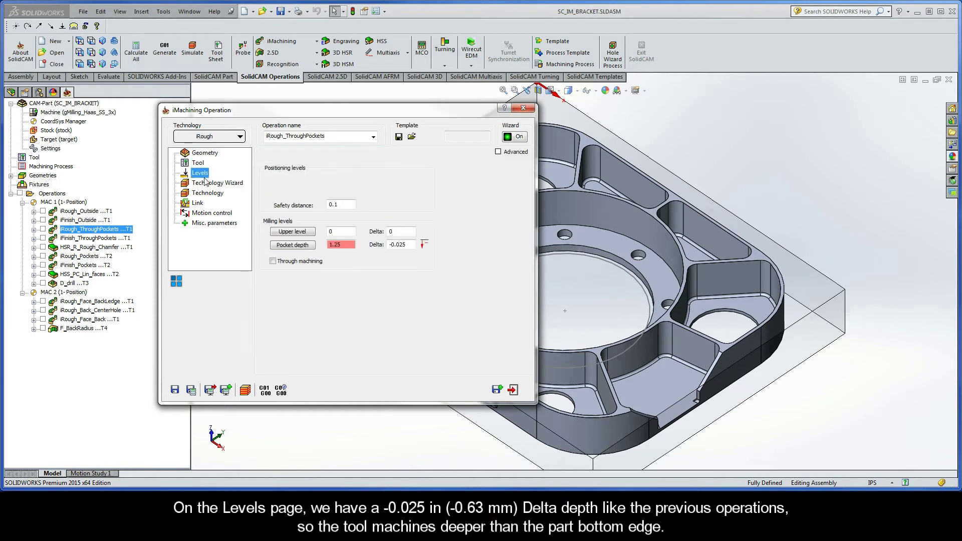
{"action": "left_click", "coordinate": [407, 245]}
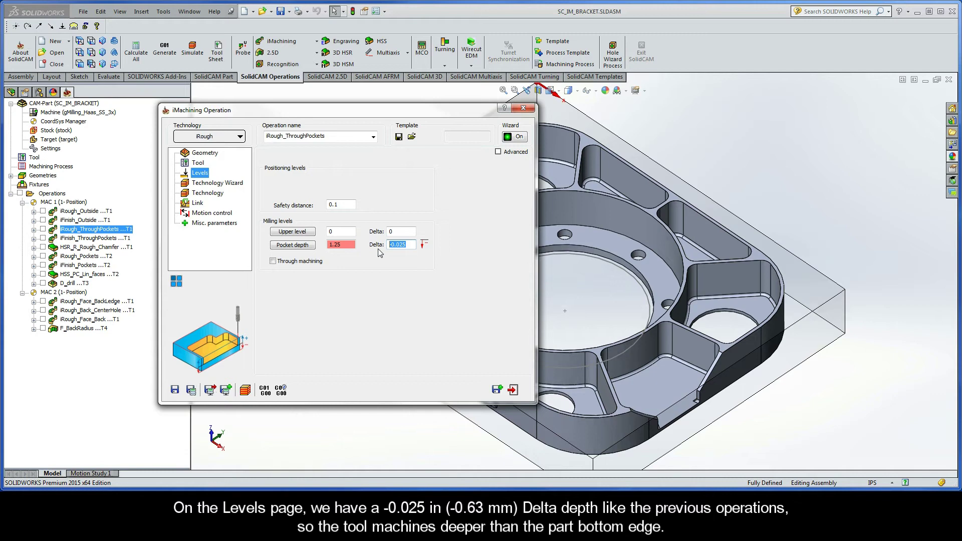
{"action": "left_click", "coordinate": [215, 184]}
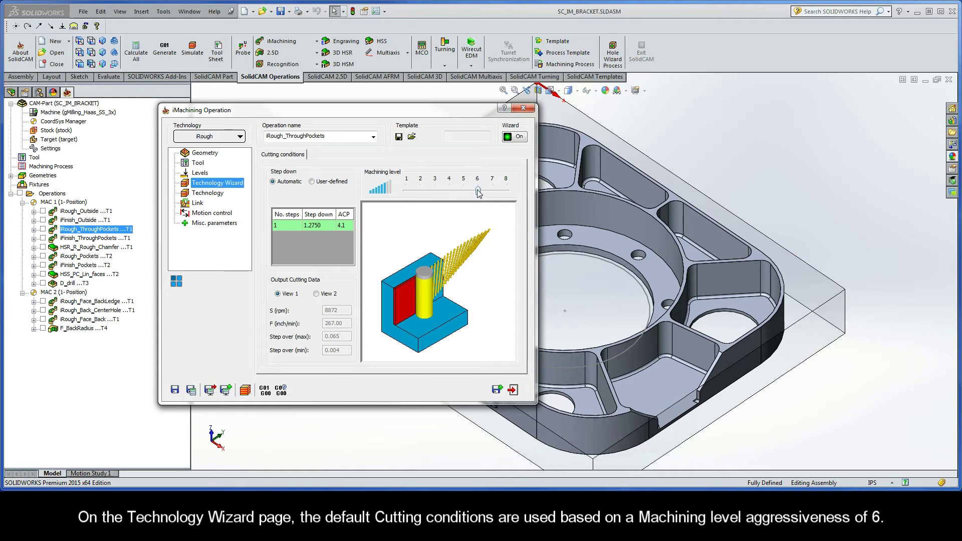
{"action": "left_click", "coordinate": [210, 196]}
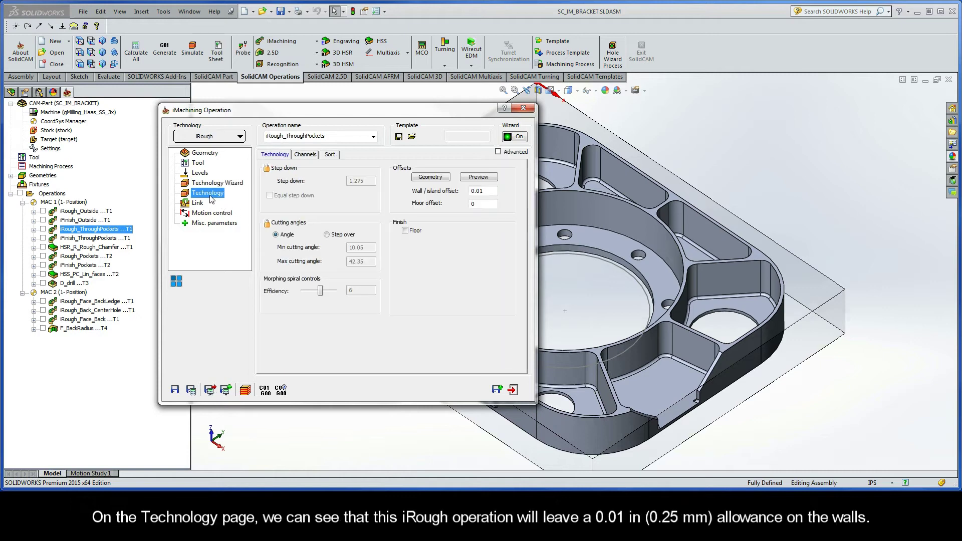
{"action": "left_click", "coordinate": [478, 192]}
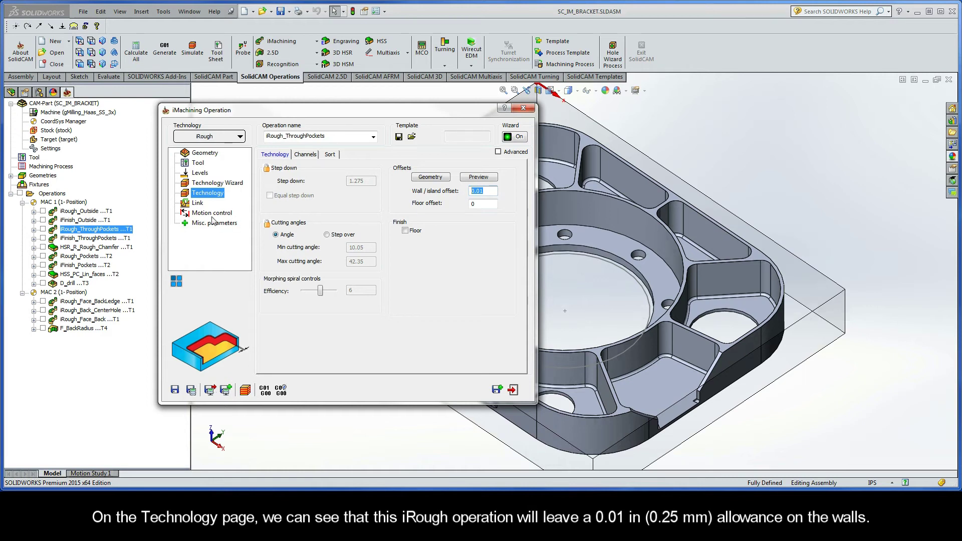
{"action": "left_click", "coordinate": [198, 203]}
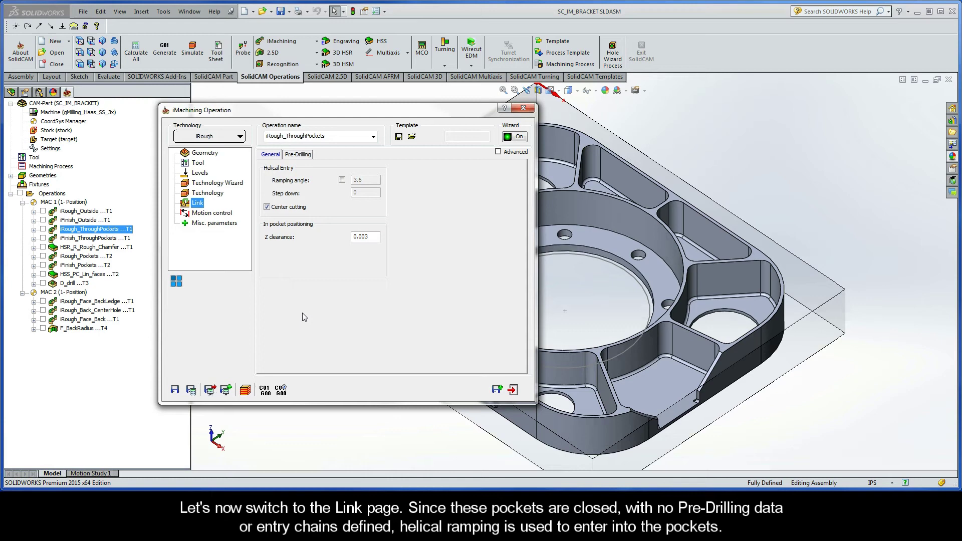
Play the roughing tool path in Host CAD at higher speed, tracing helical entries into all five pockets.
{"action": "left_click", "coordinate": [245, 390]}
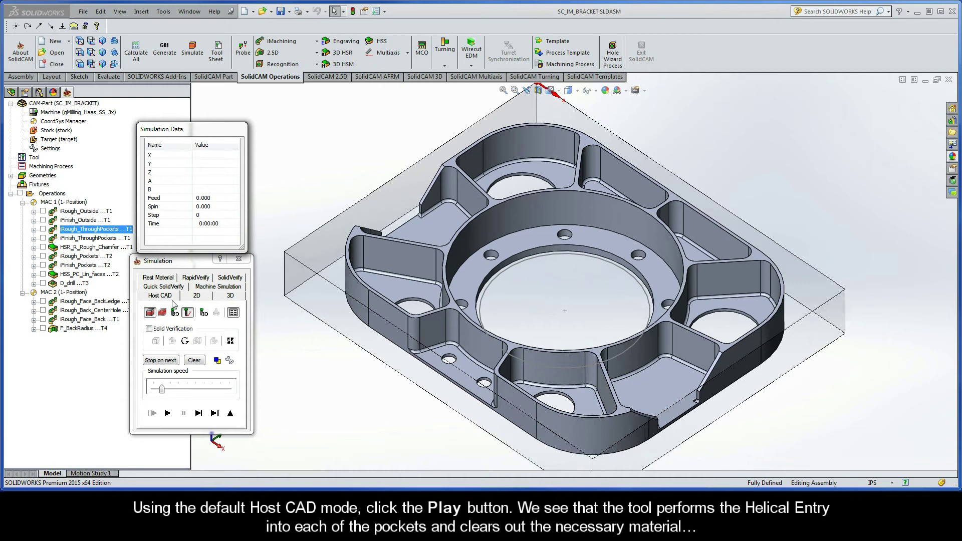
{"action": "left_click", "coordinate": [168, 415]}
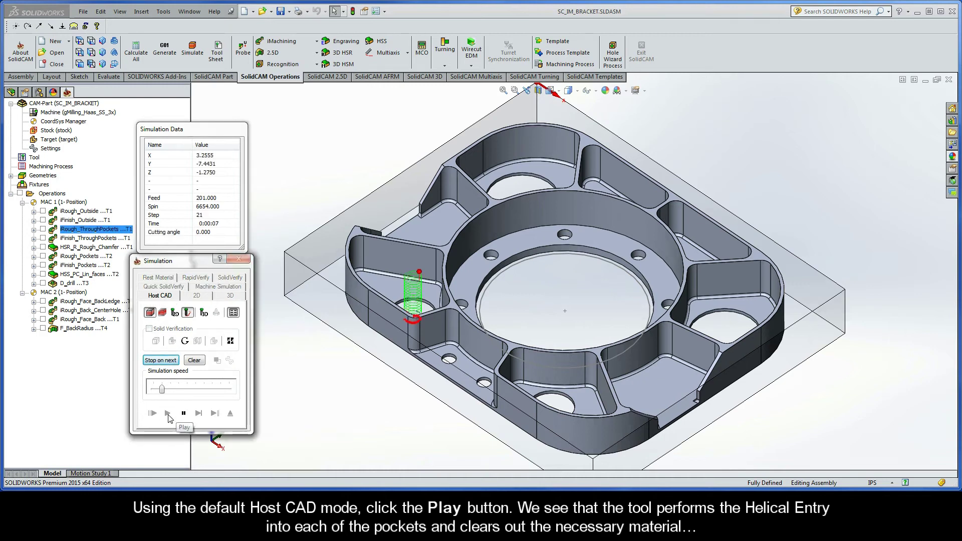
{"action": "left_click_drag", "start_coordinate": [164, 393], "coordinate": [178, 390]}
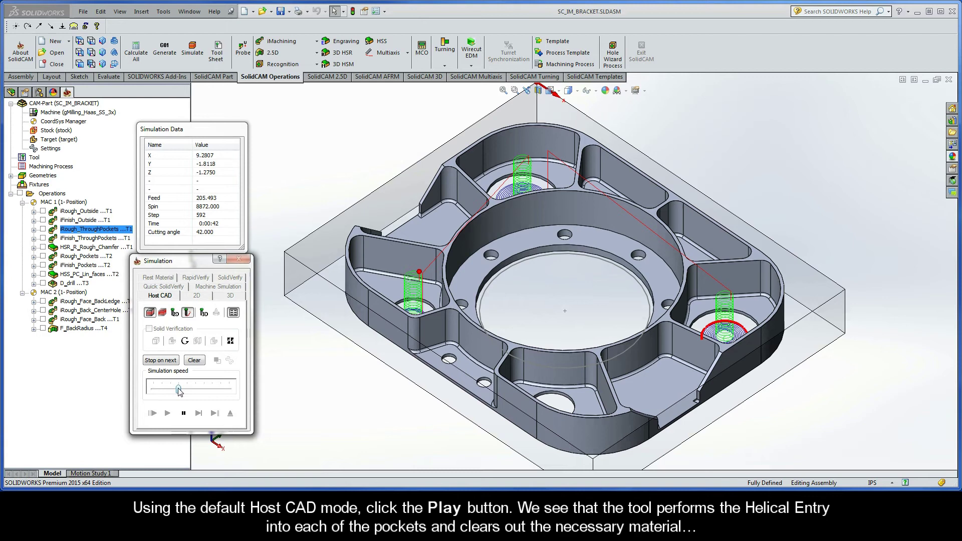
{"action": "left_click_drag", "start_coordinate": [179, 391], "coordinate": [205, 393]}
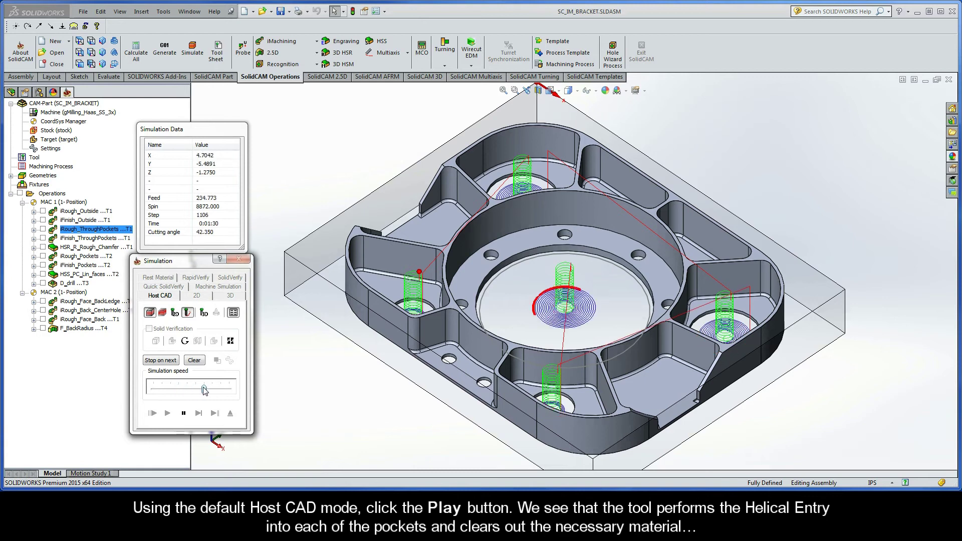
Verify the roughing in SolidVerify, cutting all five pockets through the stock, then exit the simulation.
{"action": "left_click", "coordinate": [234, 279]}
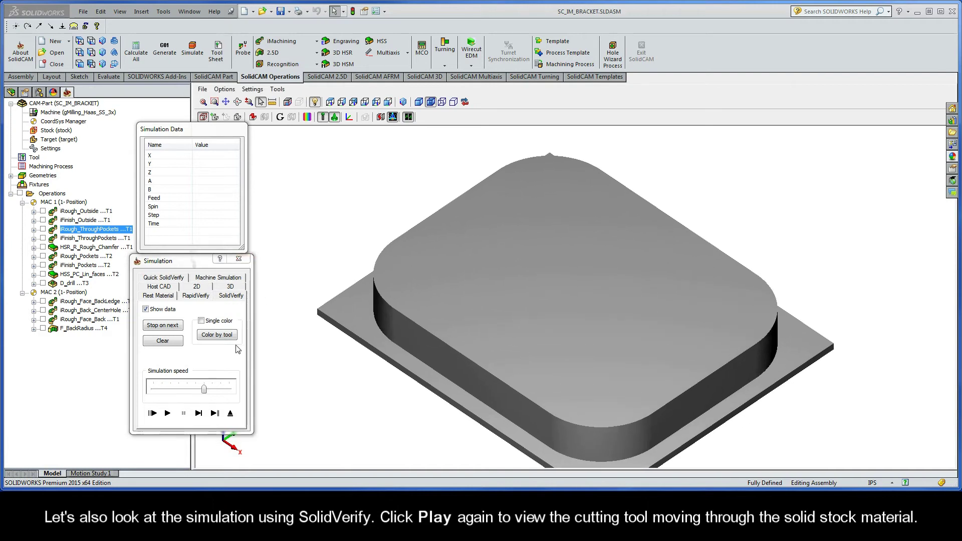
{"action": "left_click", "coordinate": [168, 414]}
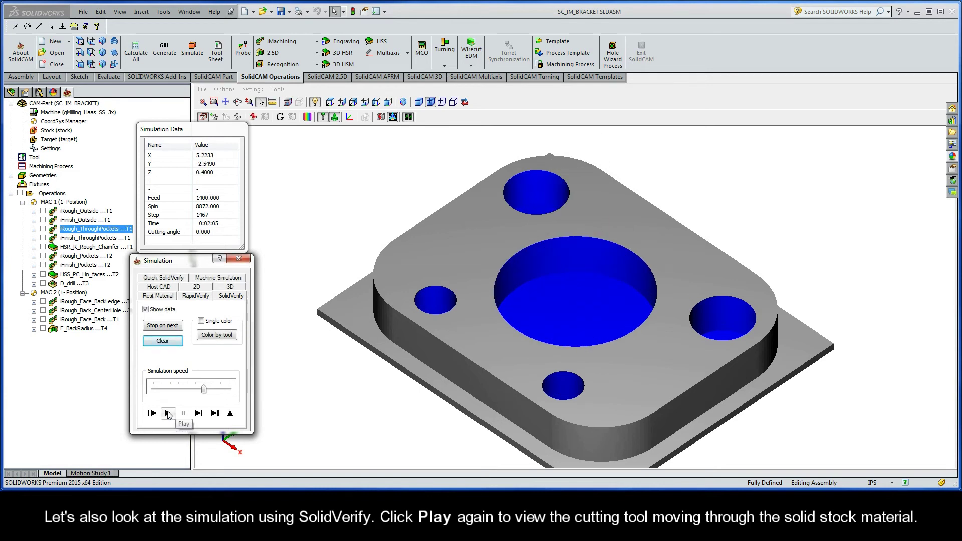
{"action": "left_click", "coordinate": [230, 413]}
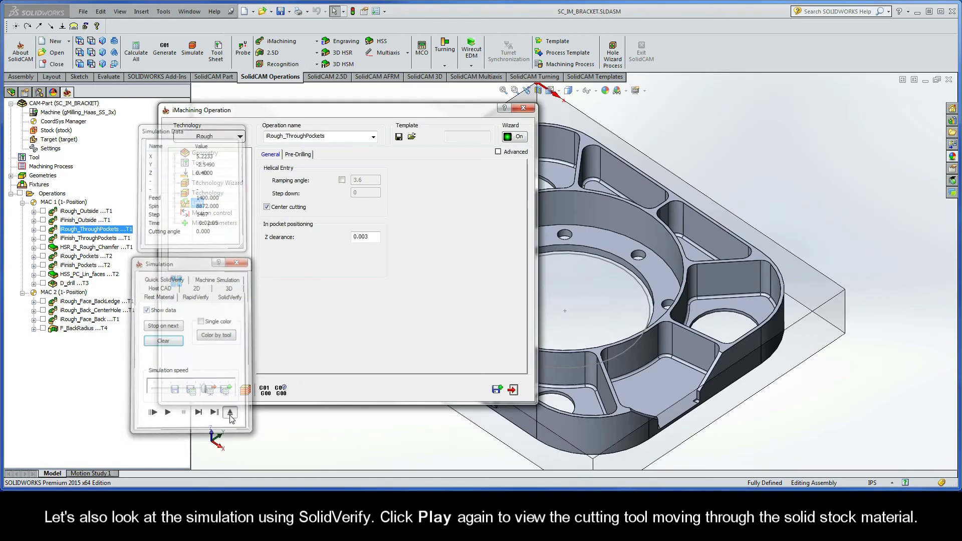
Exit the roughing operation and open iFinish_ThroughPockets for editing.
{"action": "left_click", "coordinate": [512, 389]}
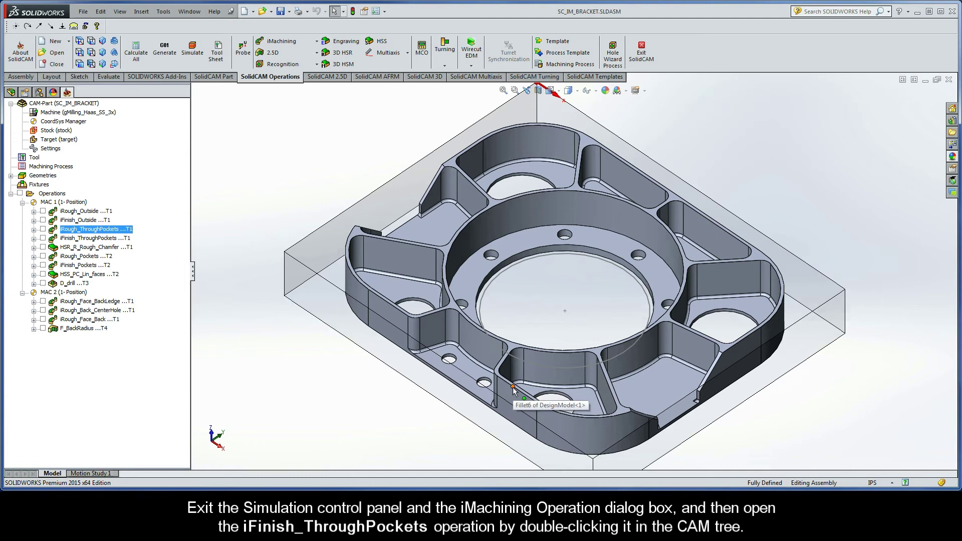
{"action": "double_click", "coordinate": [83, 239]}
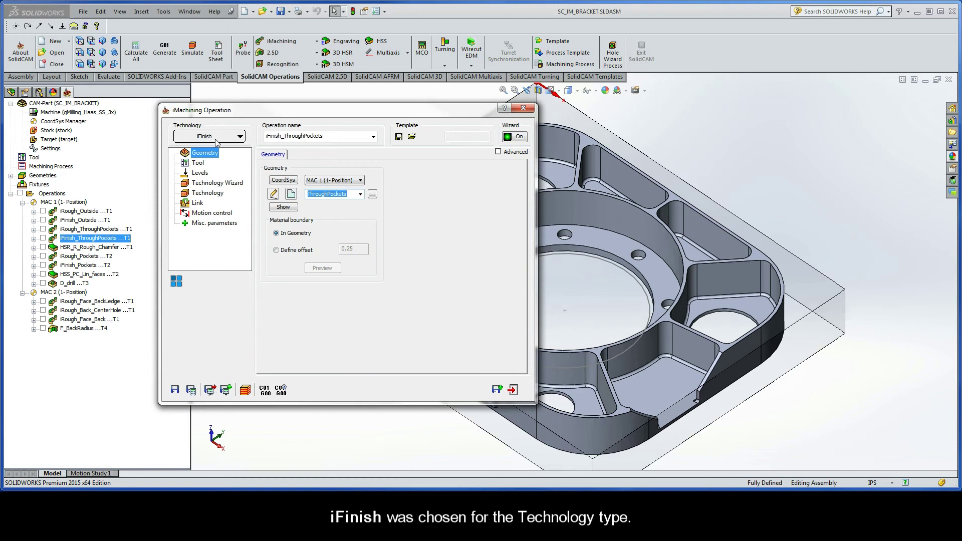
Check the finishing tool, levels, cutting conditions, and iRest data: parent iRough_ThroughPockets, 0.5 diameter, 0.01 wall offset, 0.05 fillet radius.
{"action": "left_click", "coordinate": [199, 164]}
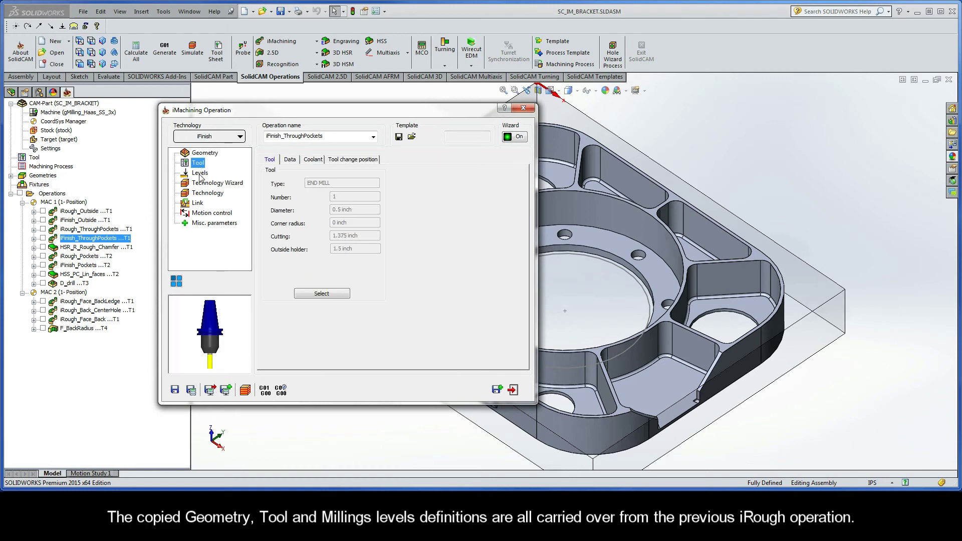
{"action": "left_click", "coordinate": [200, 174]}
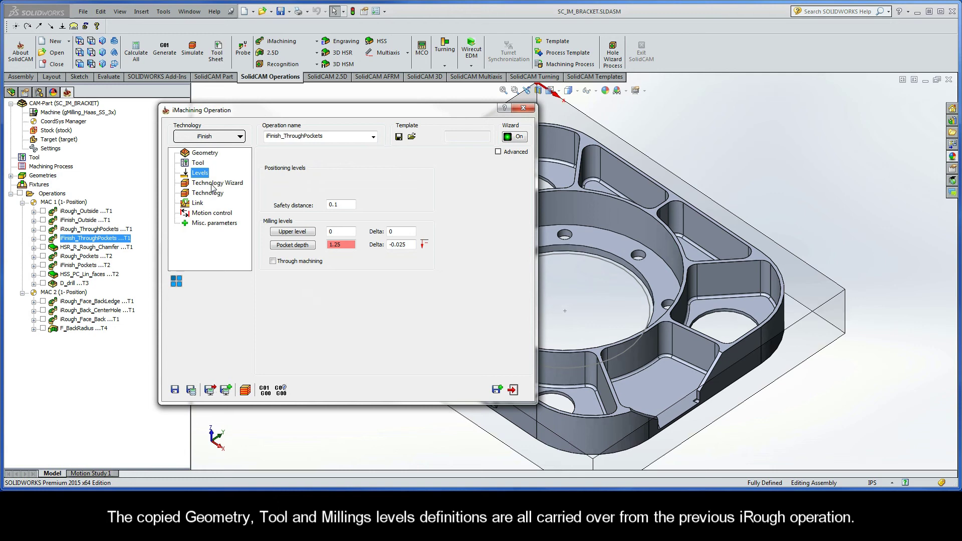
{"action": "left_click", "coordinate": [213, 186]}
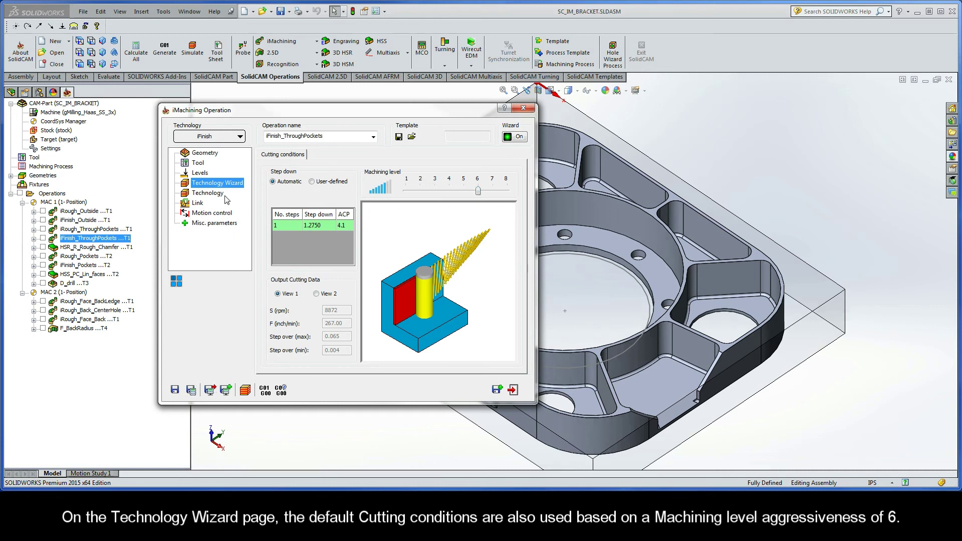
{"action": "left_click", "coordinate": [206, 194]}
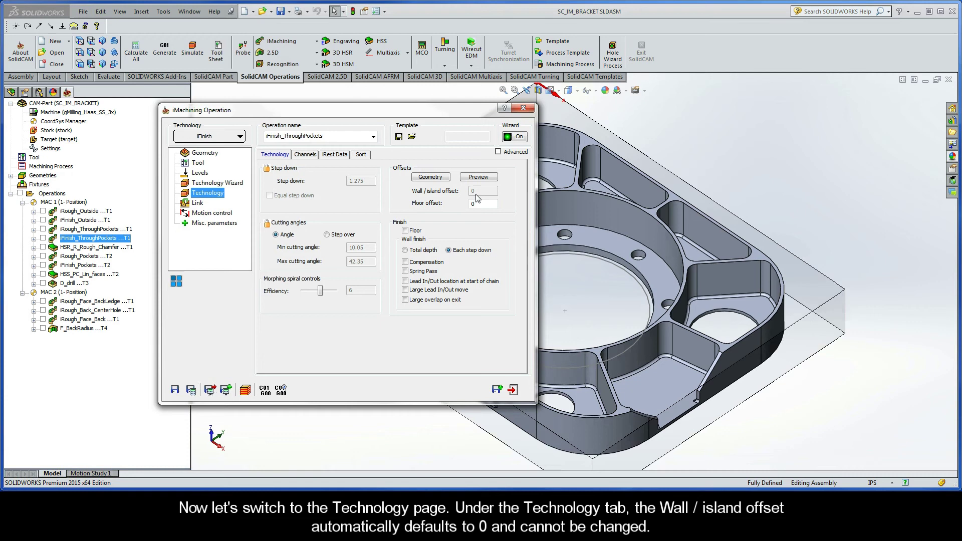
{"action": "left_click", "coordinate": [335, 155]}
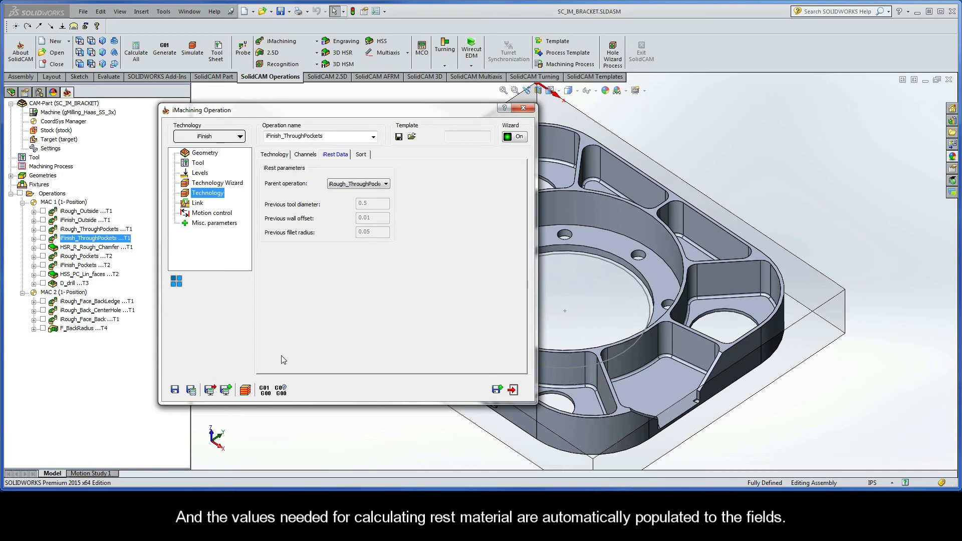
Play the finishing tool path as a wireframe in Host CAD at reduced speed, then switch to SolidVerify.
{"action": "left_click", "coordinate": [245, 391]}
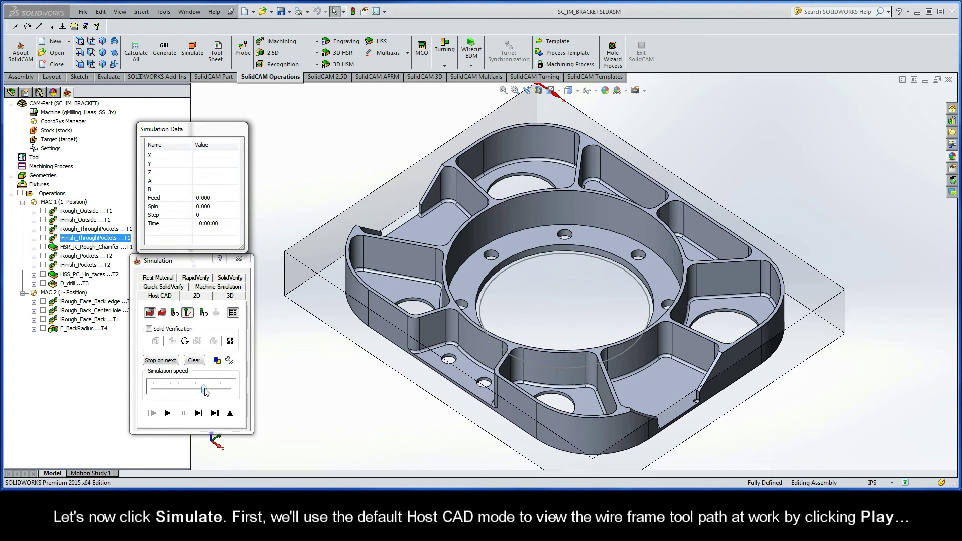
{"action": "left_click_drag", "start_coordinate": [204, 390], "coordinate": [178, 392]}
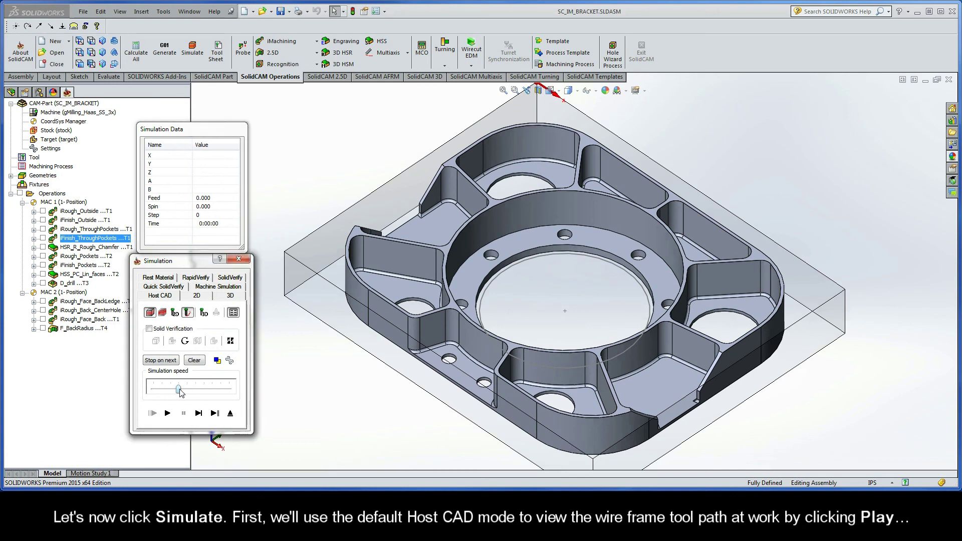
{"action": "left_click", "coordinate": [167, 414]}
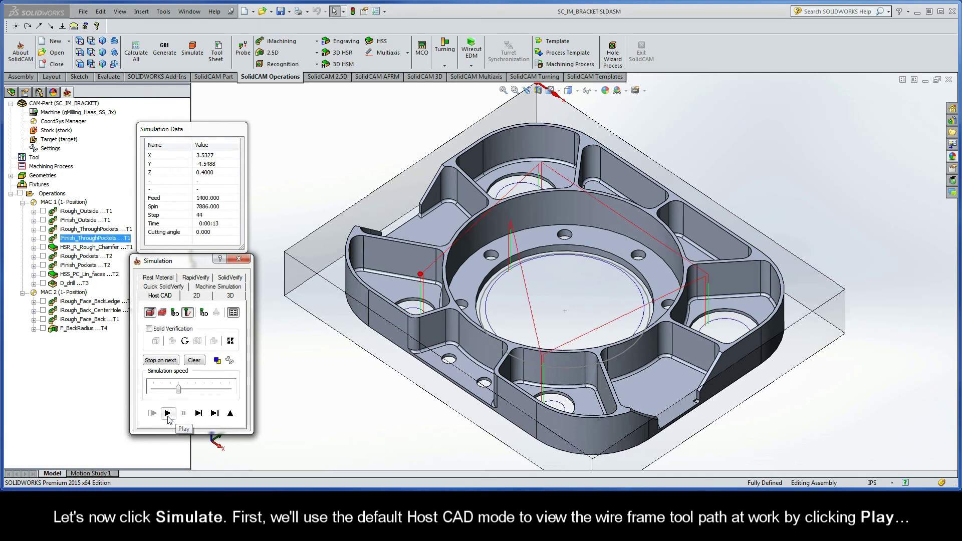
{"action": "left_click", "coordinate": [235, 279]}
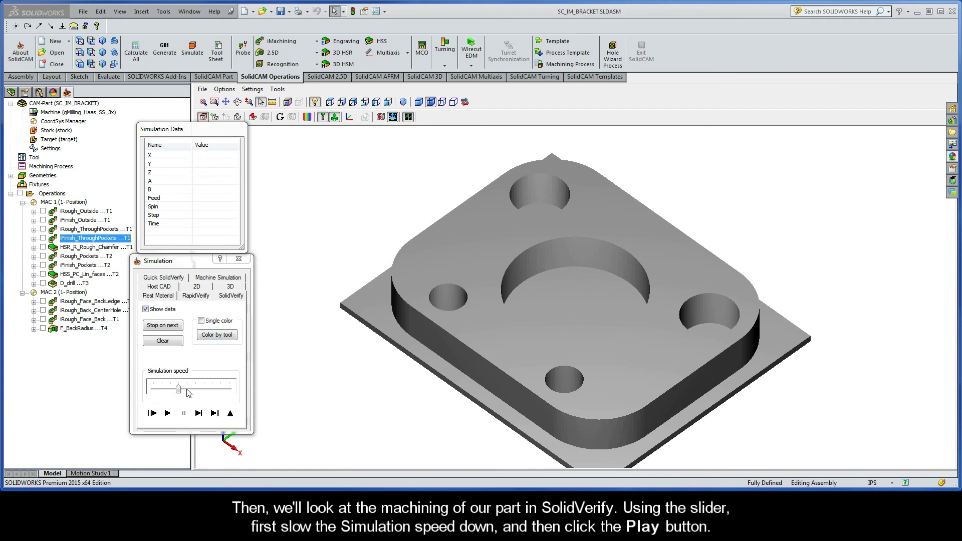
Play SolidVerify at slower speed to finish-machine the walls of all five through pockets.
{"action": "left_click_drag", "start_coordinate": [179, 390], "coordinate": [170, 393]}
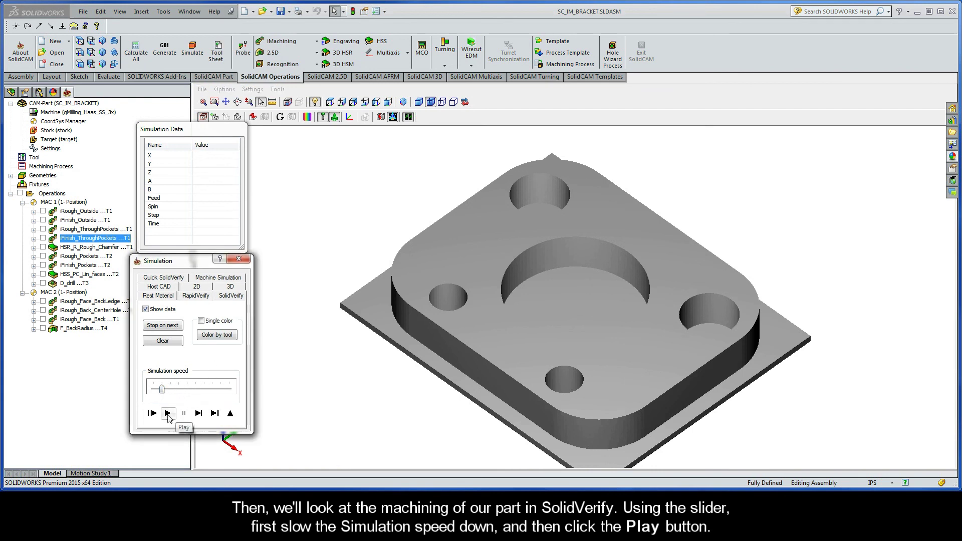
{"action": "left_click", "coordinate": [168, 414]}
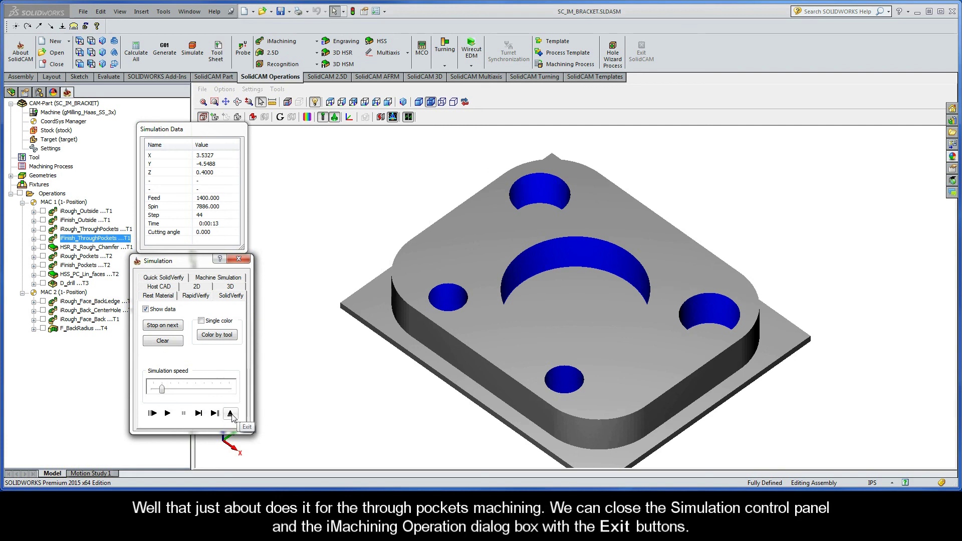
Exit the simulation and the finishing operation dialog, returning to the bracket model.
{"action": "left_click", "coordinate": [231, 414]}
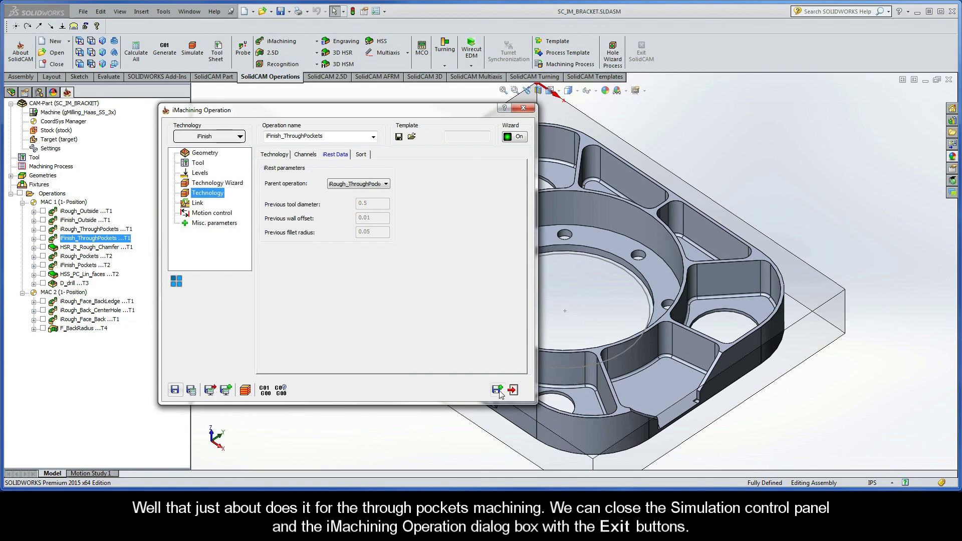
{"action": "left_click", "coordinate": [513, 391]}
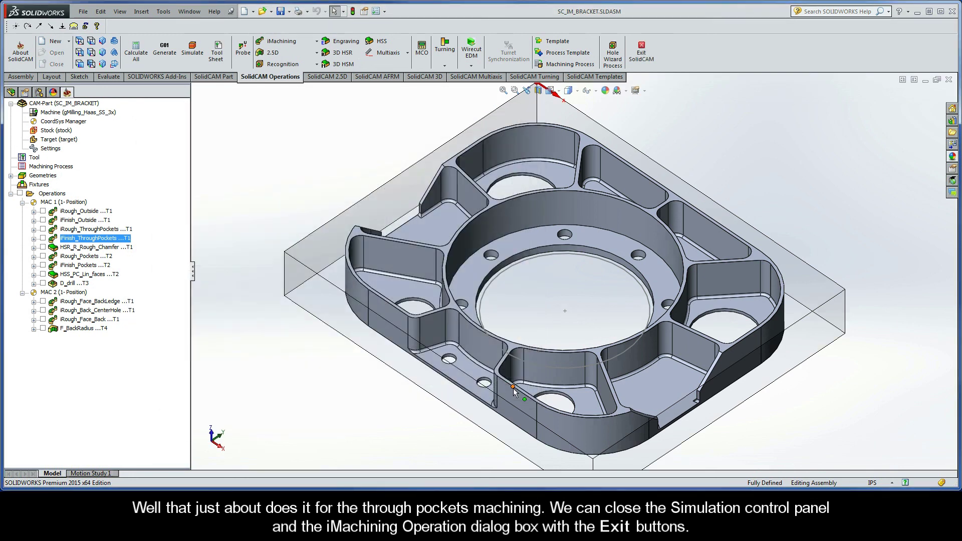